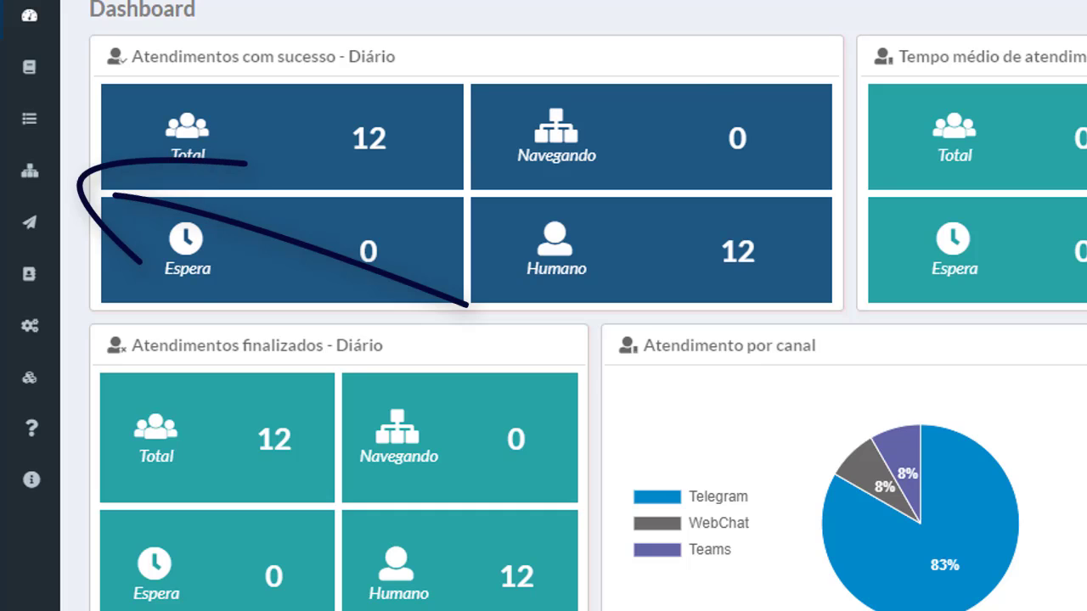
Step: Open the flow builder for Modelo_fluxo_completo_vídeo from the list of flows
left_click(31, 174)
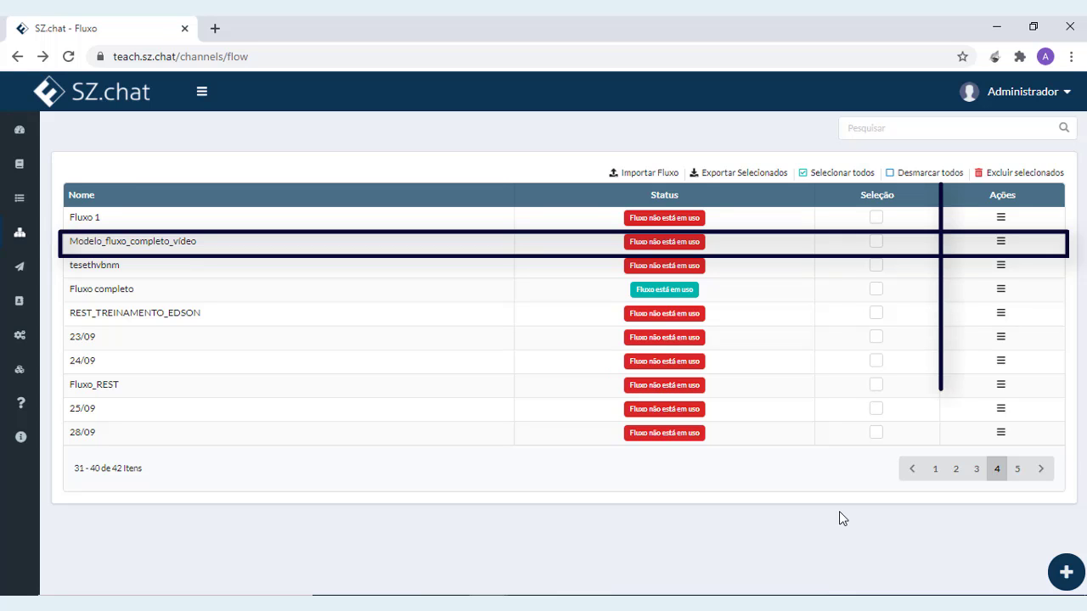
left_click(1000, 242)
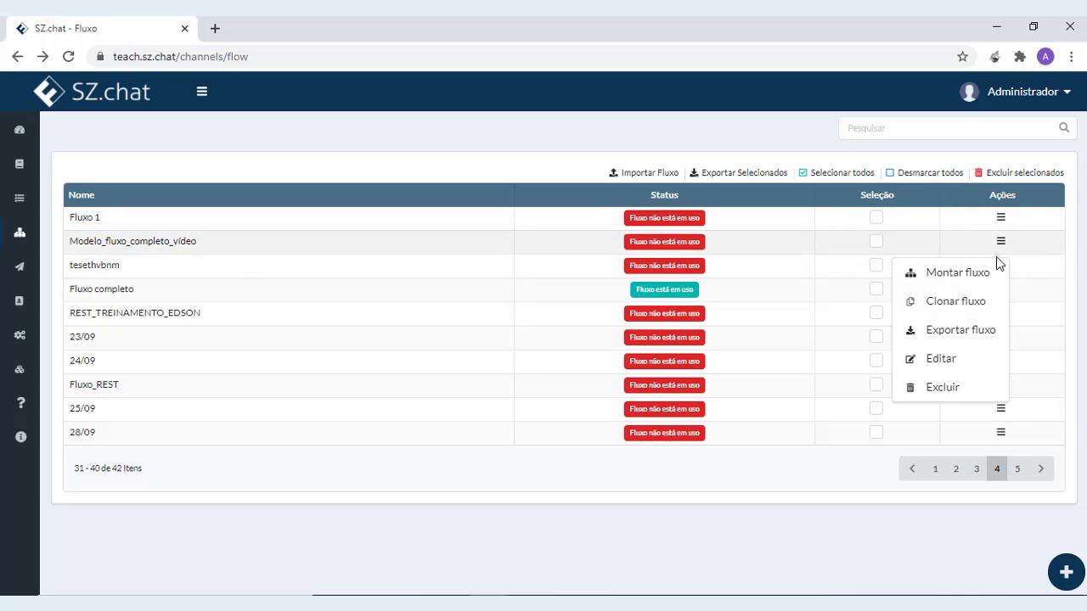
left_click(992, 279)
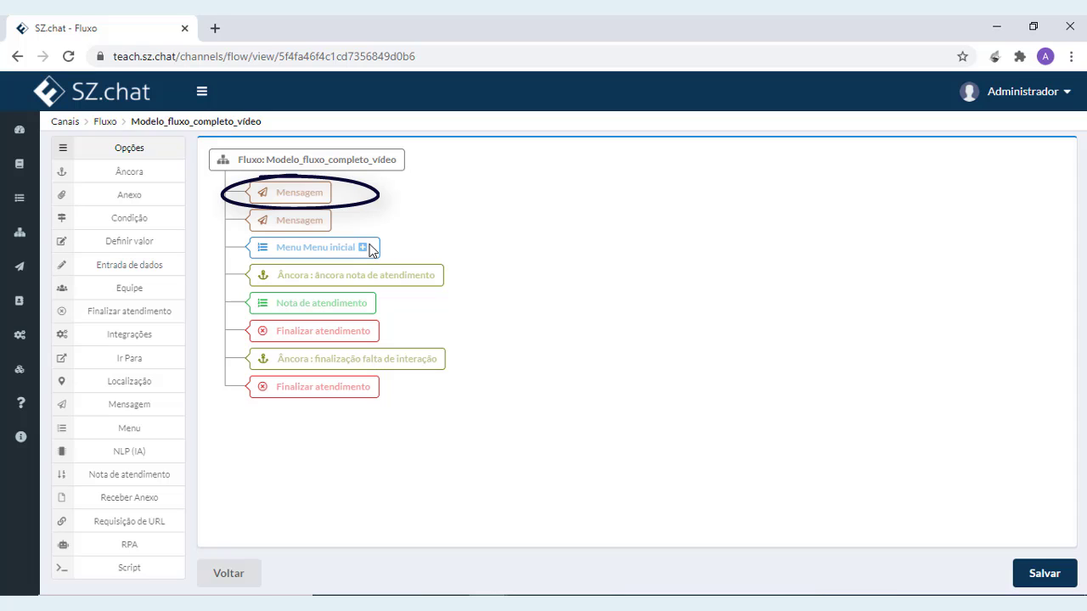
mouse_move(304, 194)
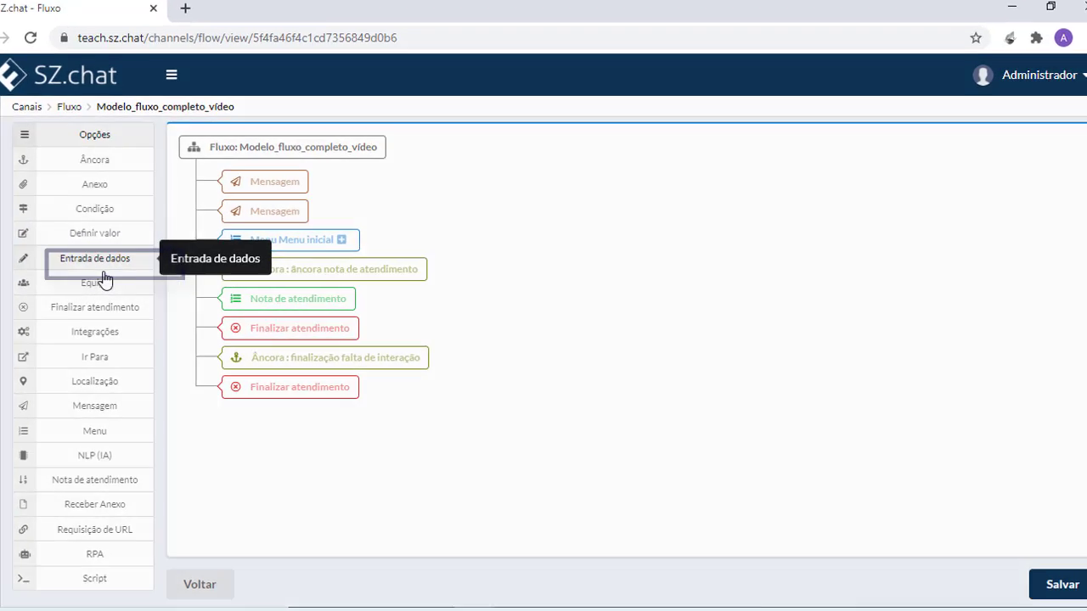
Step: Add an Entrada de dados element to the flow and set its time limit to 10 with type minuto
left_click(102, 272)
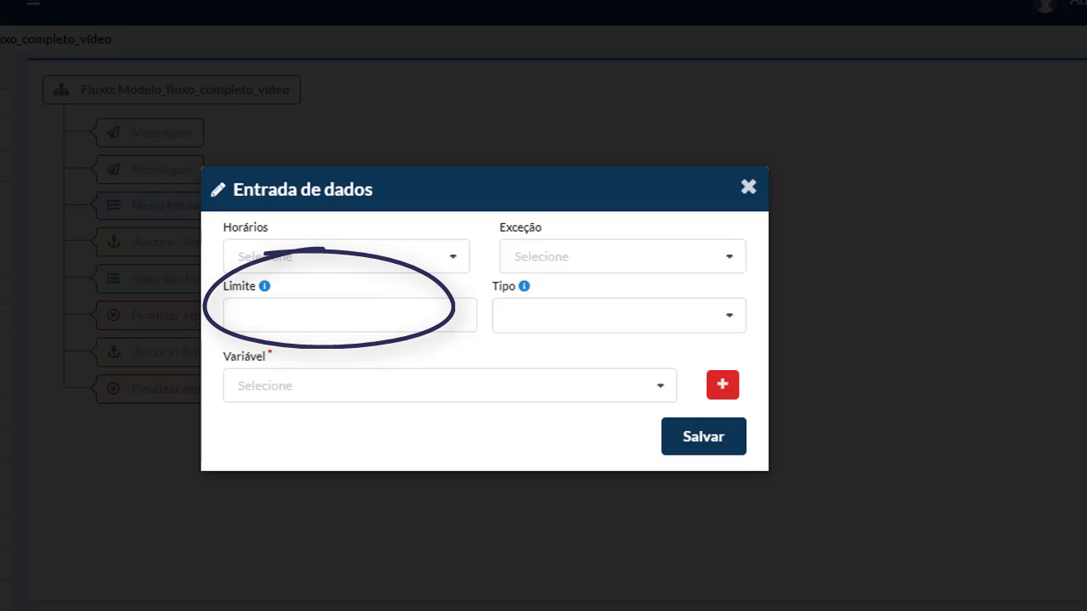
left_click(280, 314)
type("10")
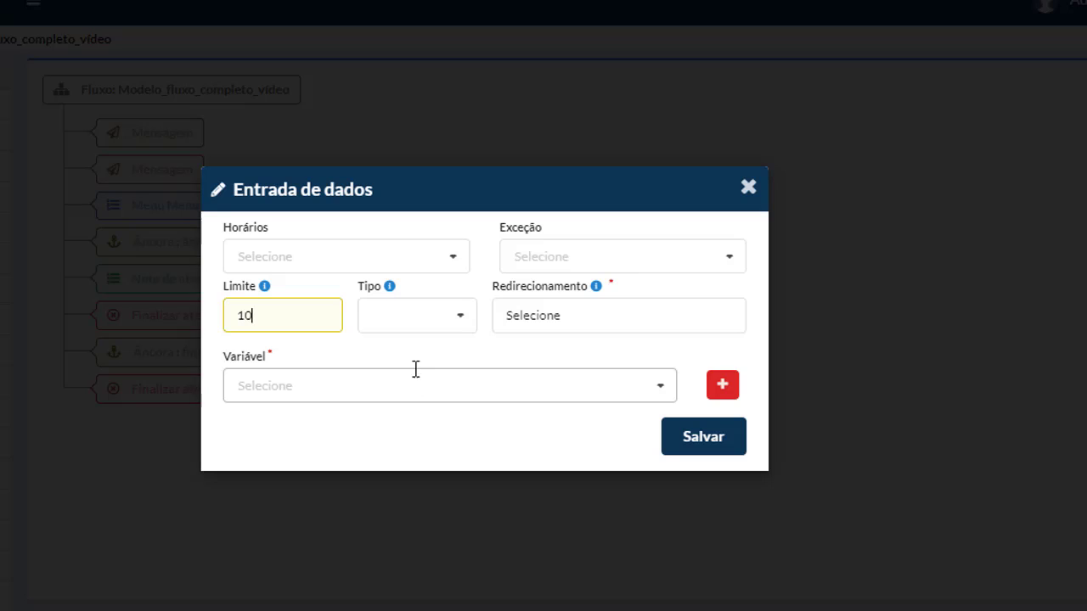
left_click(424, 323)
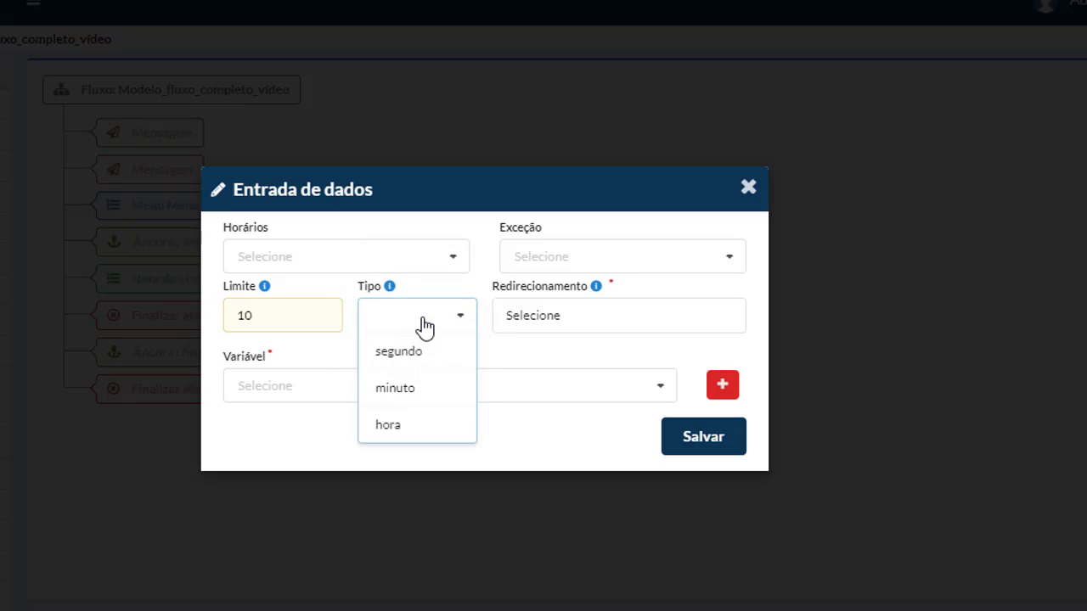
left_click(444, 387)
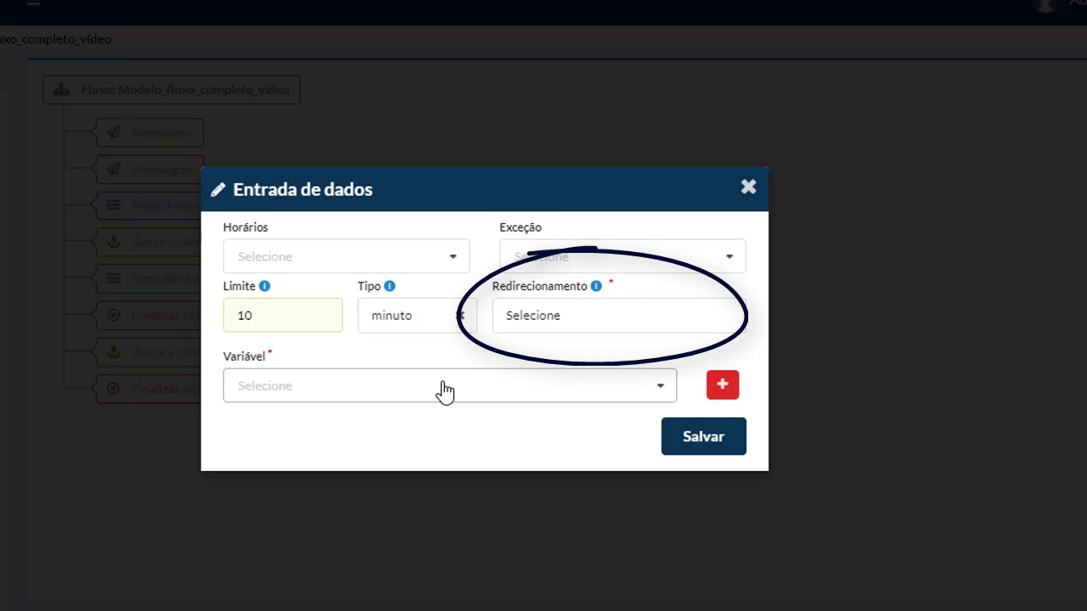
Step: Set the time-limit redirection to Início under Menu inicial
left_click(671, 316)
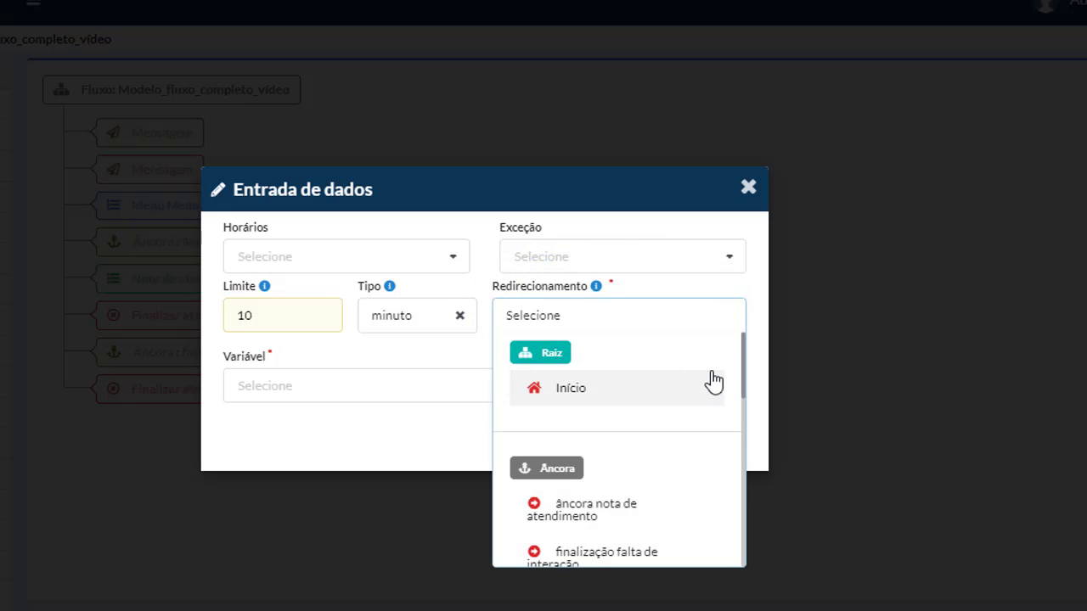
scroll(713, 382, "down", 10)
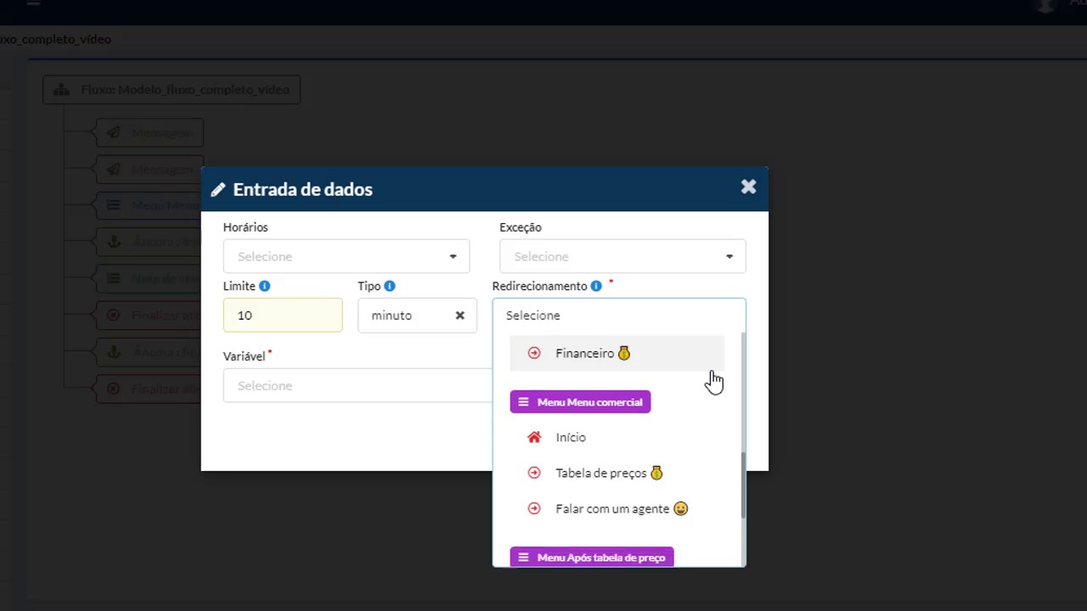
scroll(713, 381, "down", 2)
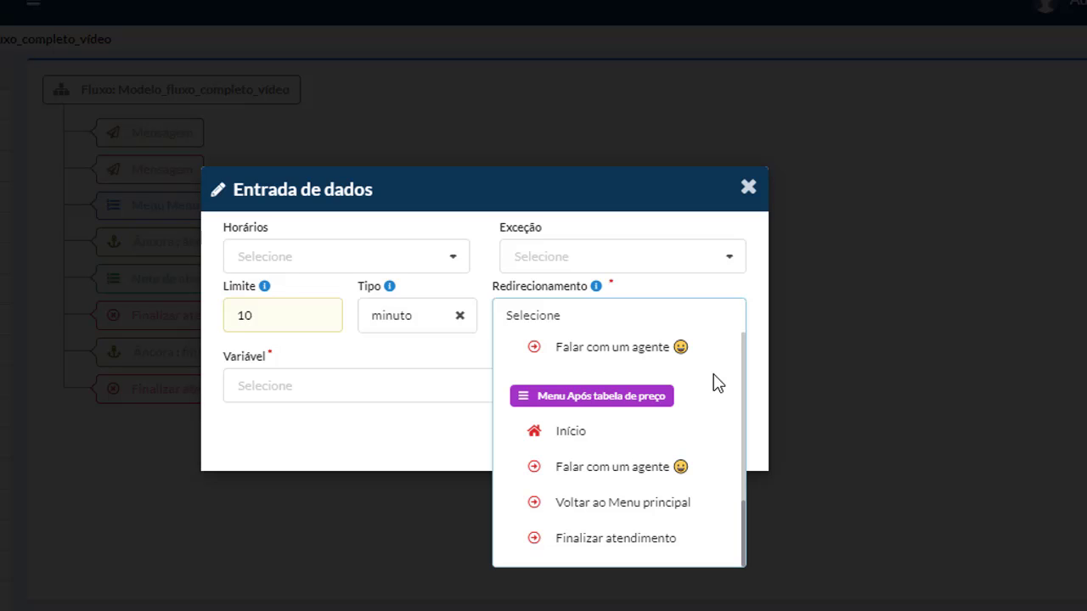
scroll(713, 384, "up", 5)
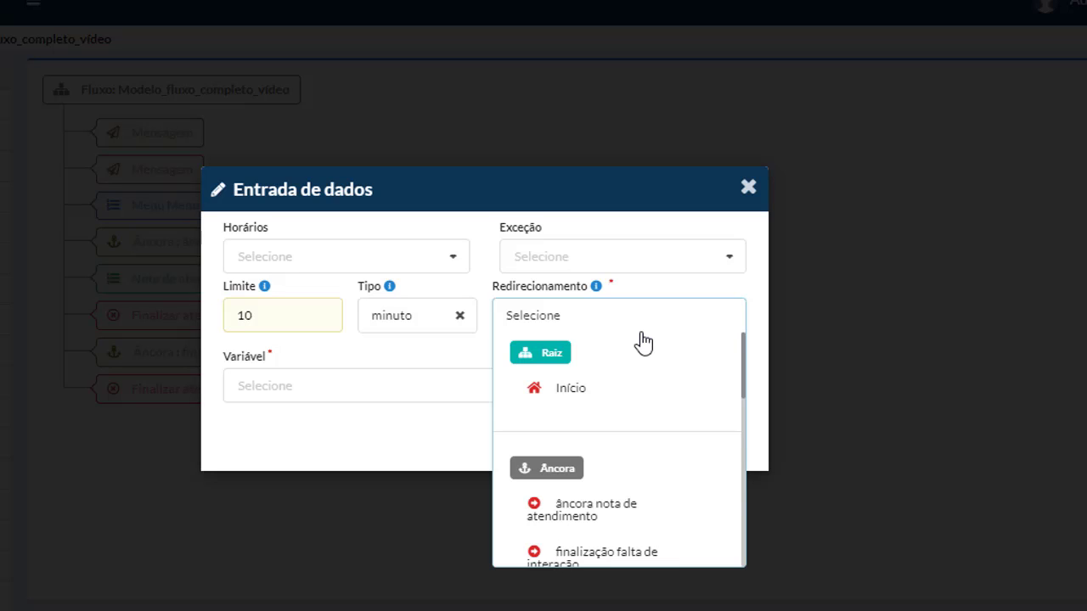
scroll(651, 348, "down", 3)
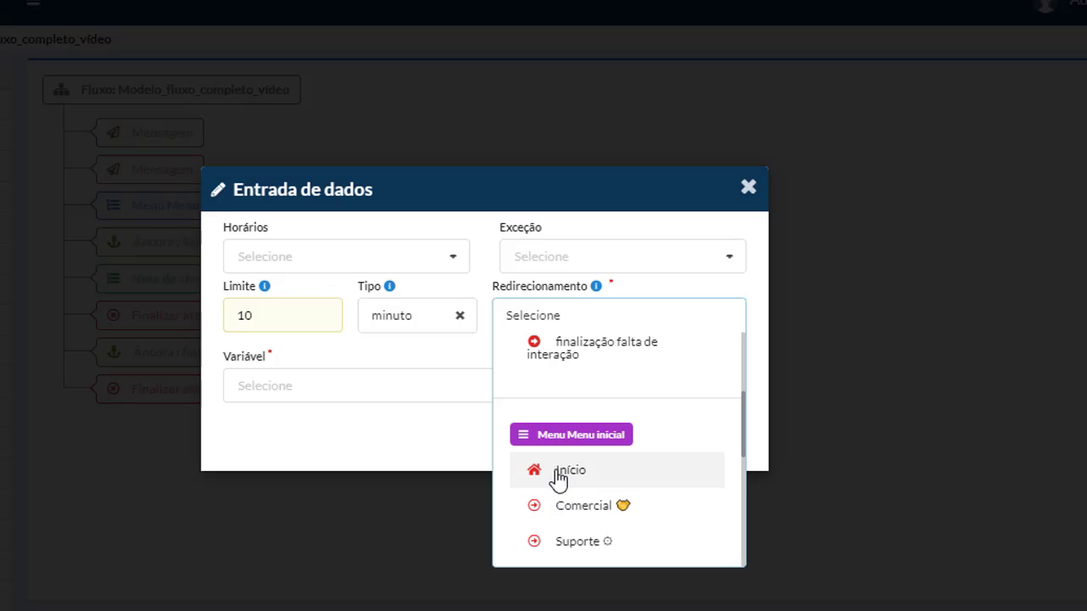
left_click(589, 475)
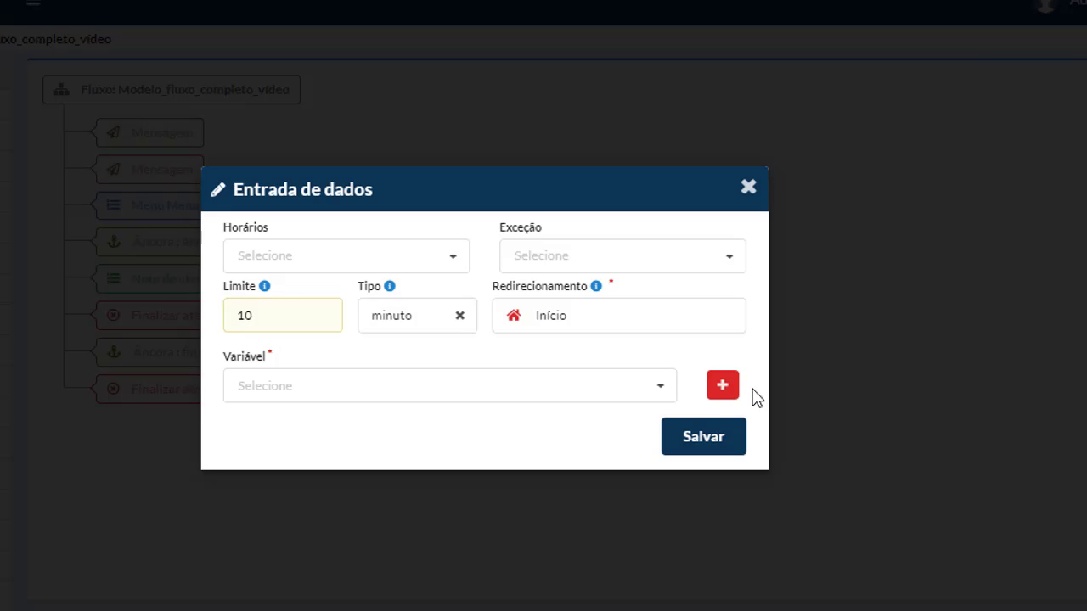
Step: Assign the Email variable with the message "Qual o seu e-mail?", setting Perguntar sempre to Não and Confirmar resposta to Sim
left_click(623, 388)
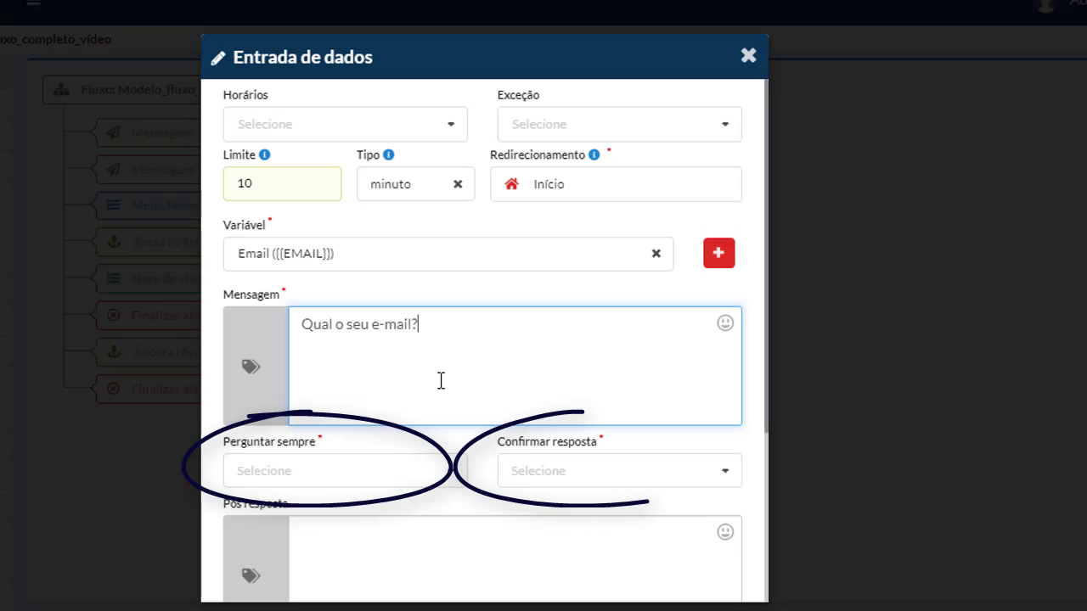
scroll(440, 380, "down", 2)
left_click(432, 371)
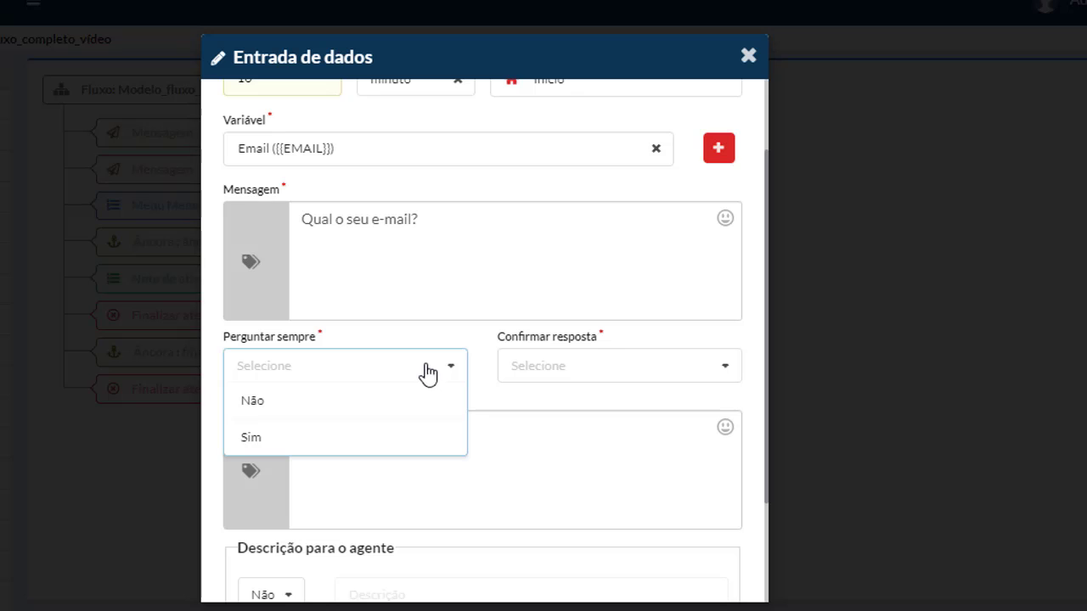
left_click(404, 403)
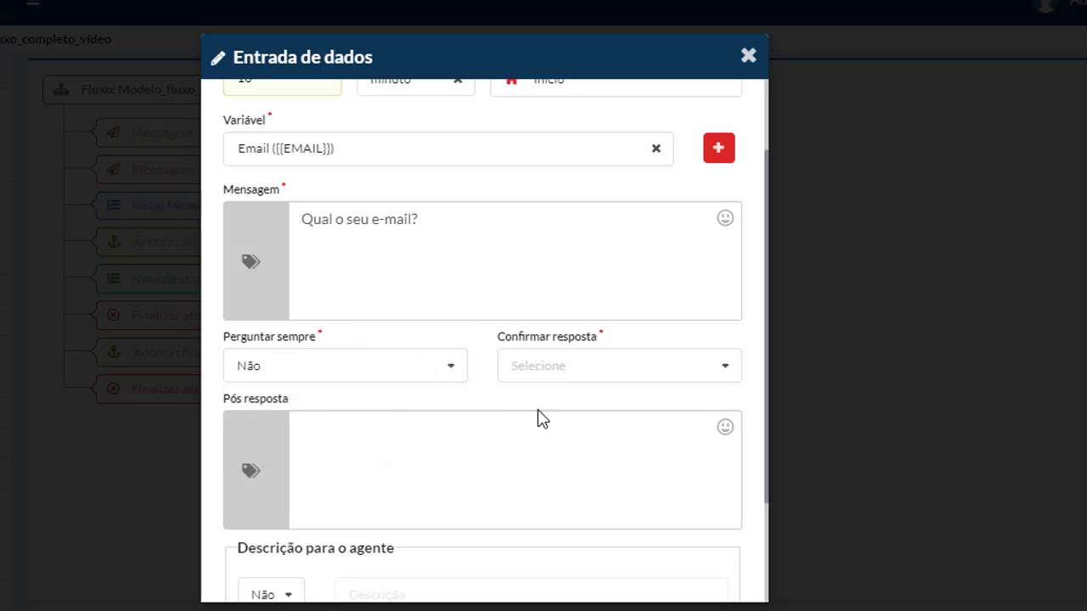
left_click(574, 378)
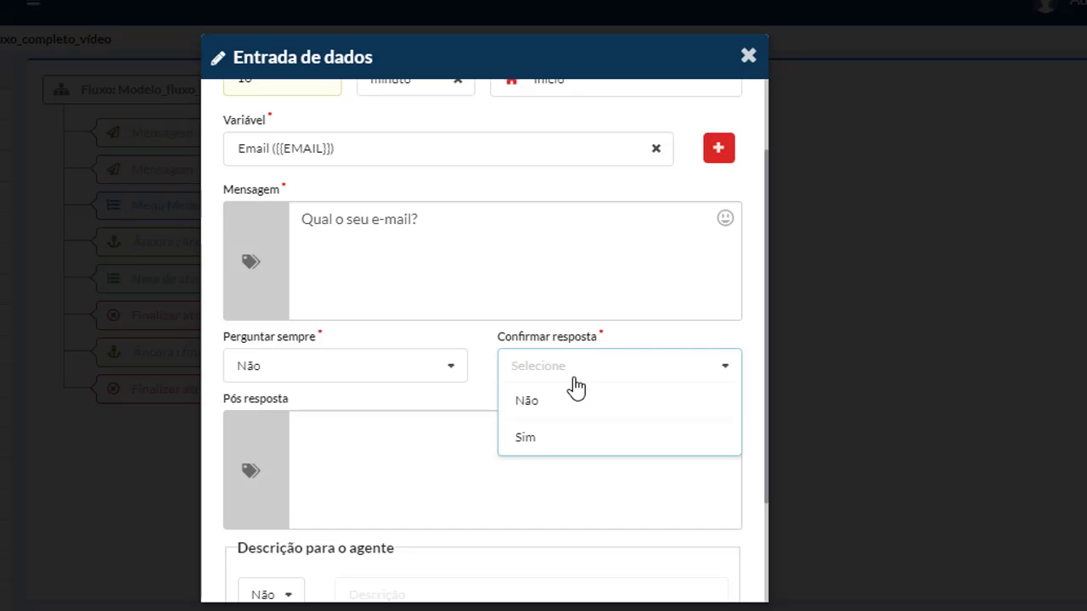
left_click(577, 437)
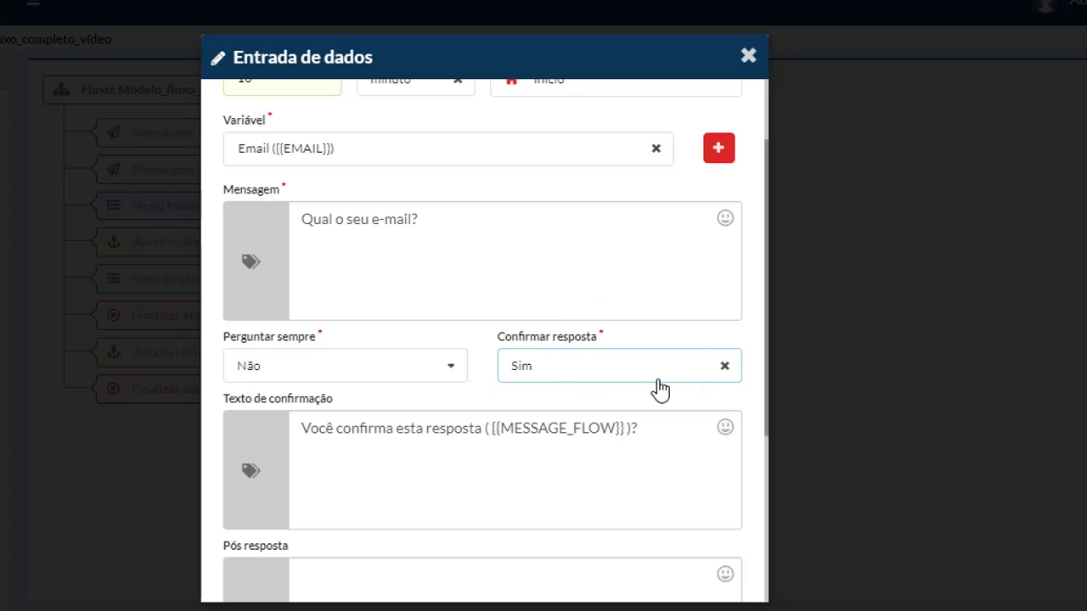
Step: Switch Confirmar resposta to Não and enter "Obrigado pela informação." as the Pós resposta text
left_click(651, 448)
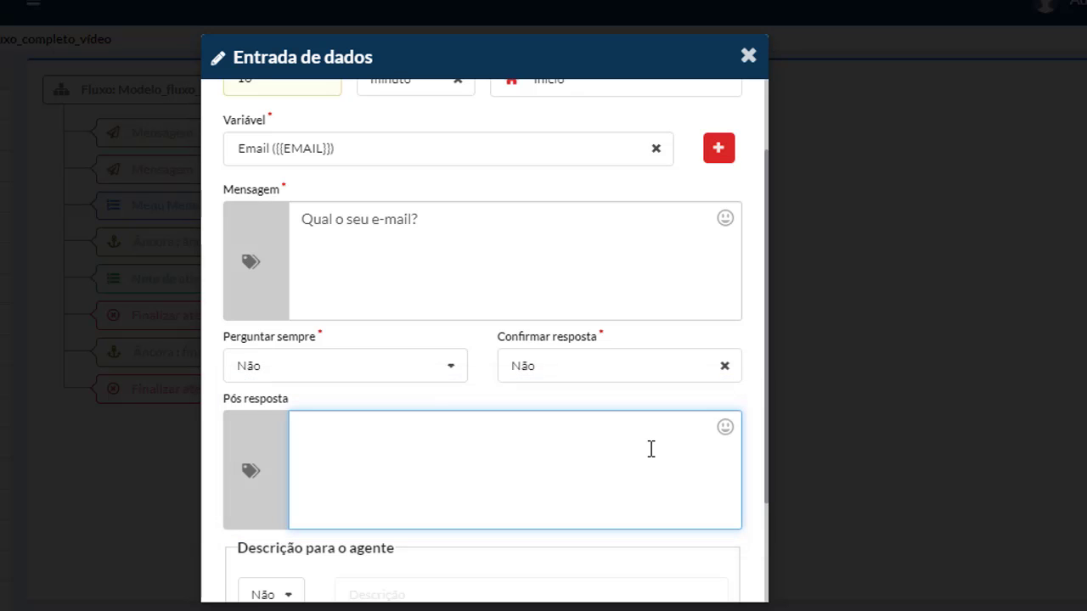
type("Obrigado pela informação.")
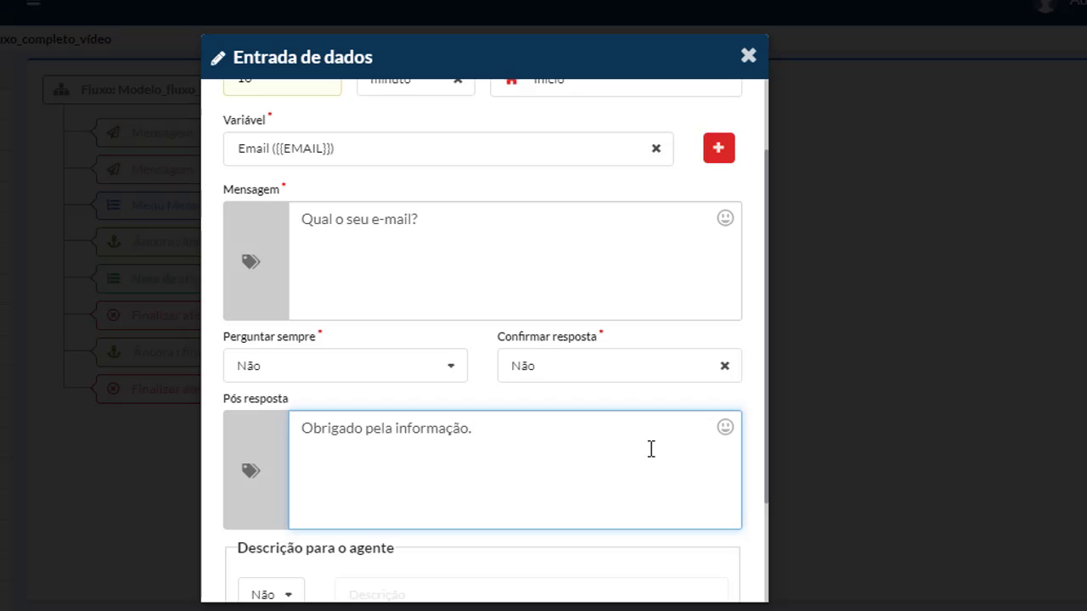
scroll(651, 448, "down", 2)
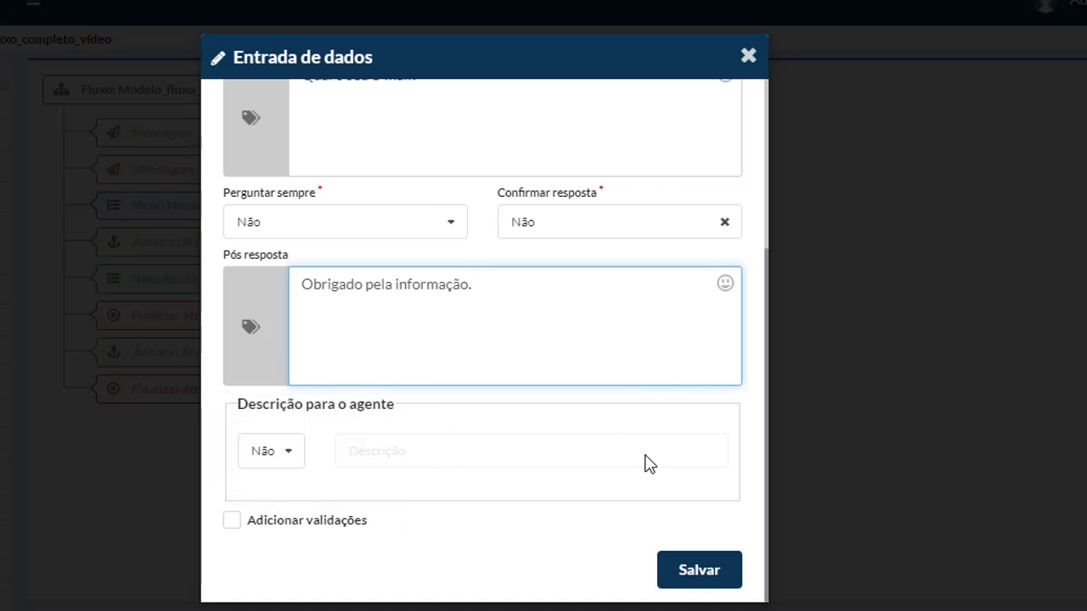
key("Tab")
key("Down")
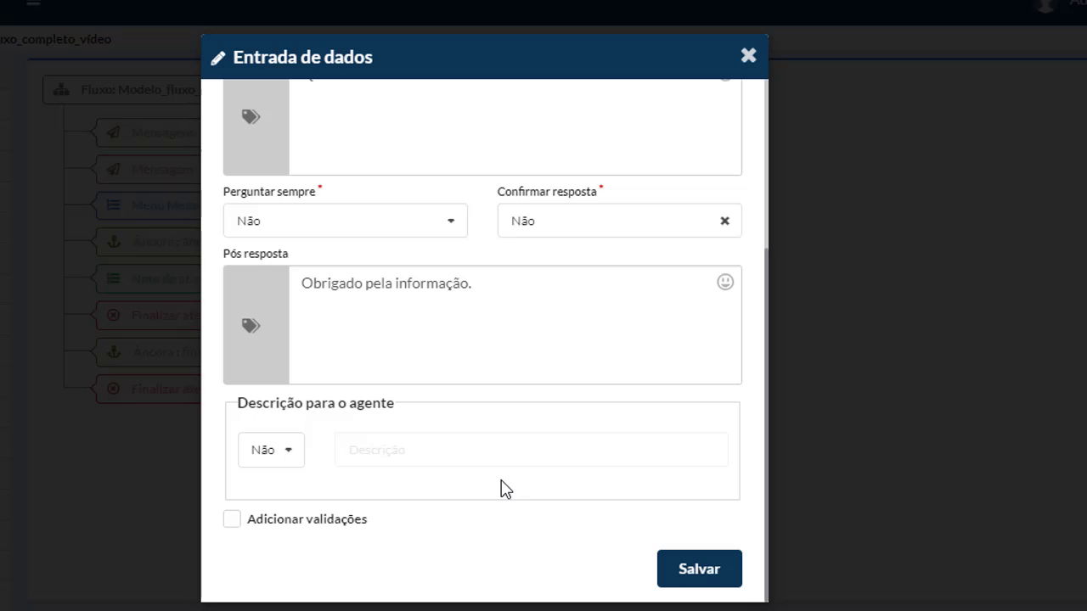
Step: Enable validations for the answer and set the validation type to Caracteres alfabéticos e caracteres especiais
left_click(231, 519)
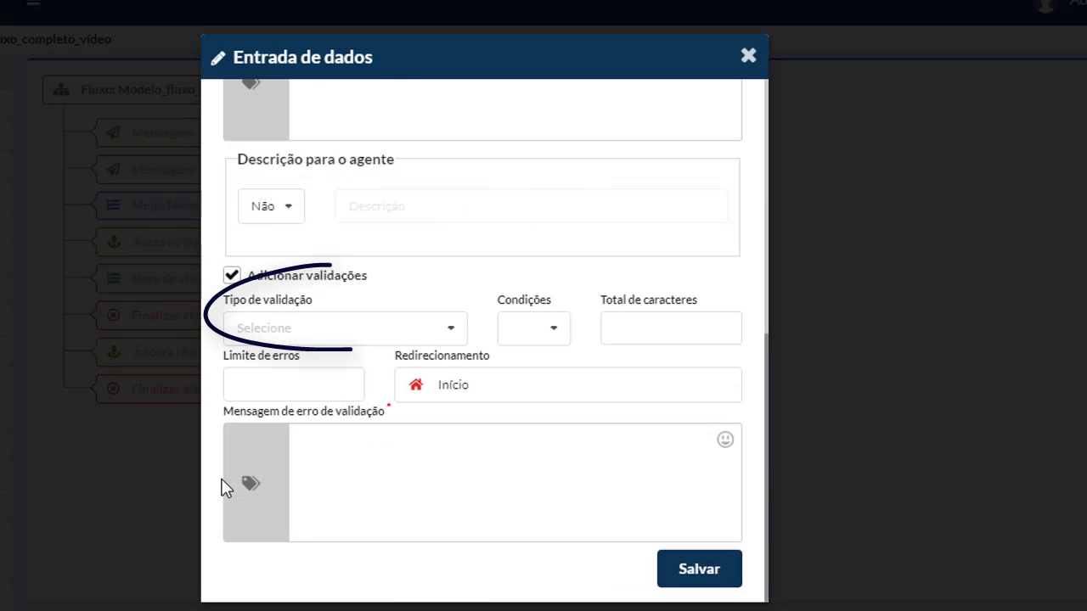
left_click(288, 338)
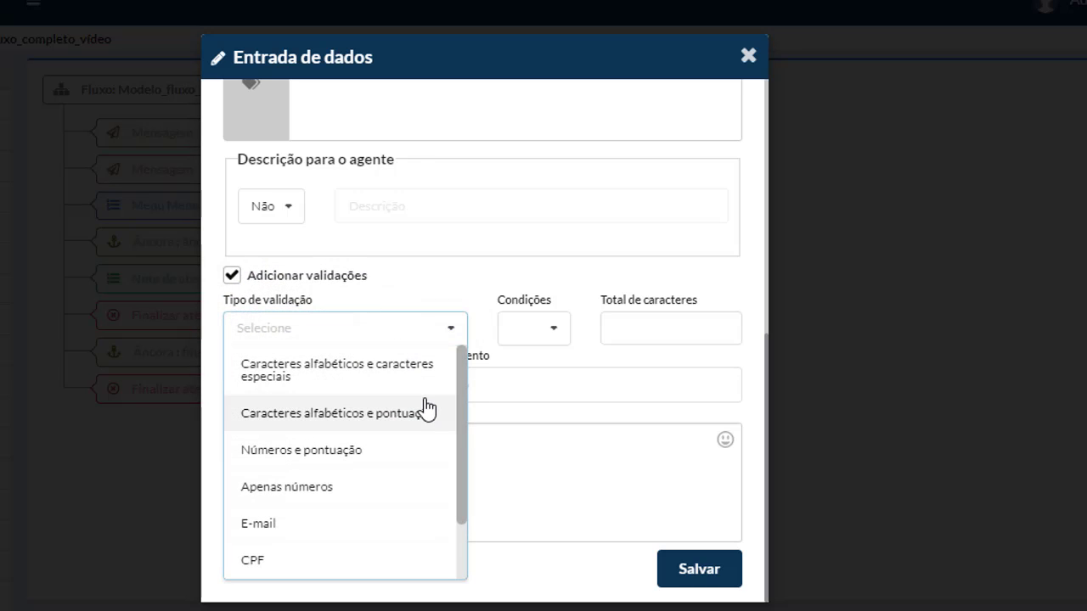
scroll(429, 424, "down", 2)
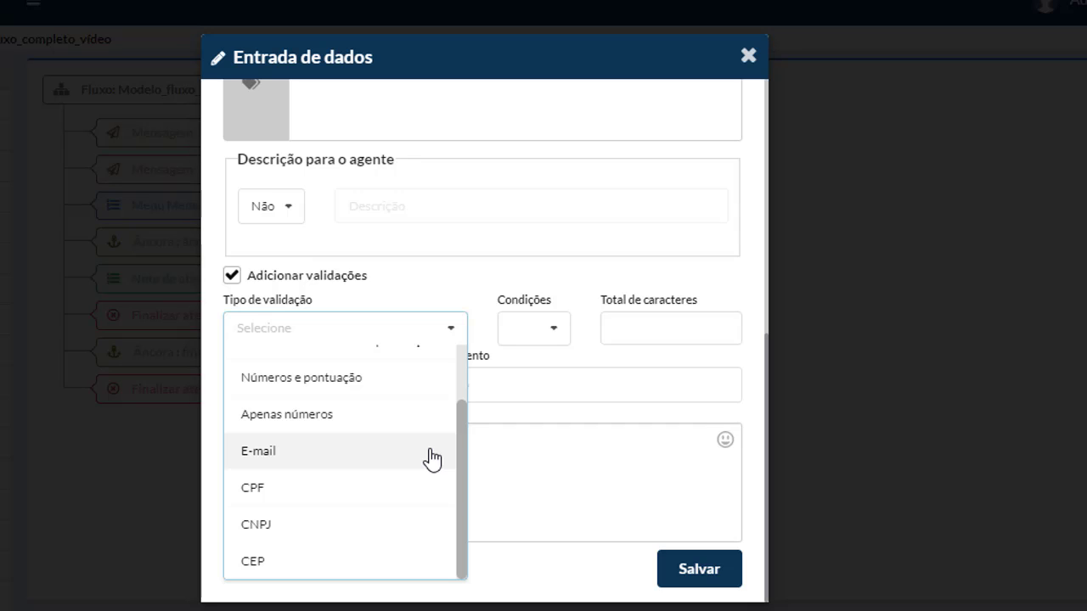
scroll(431, 458, "up", 2)
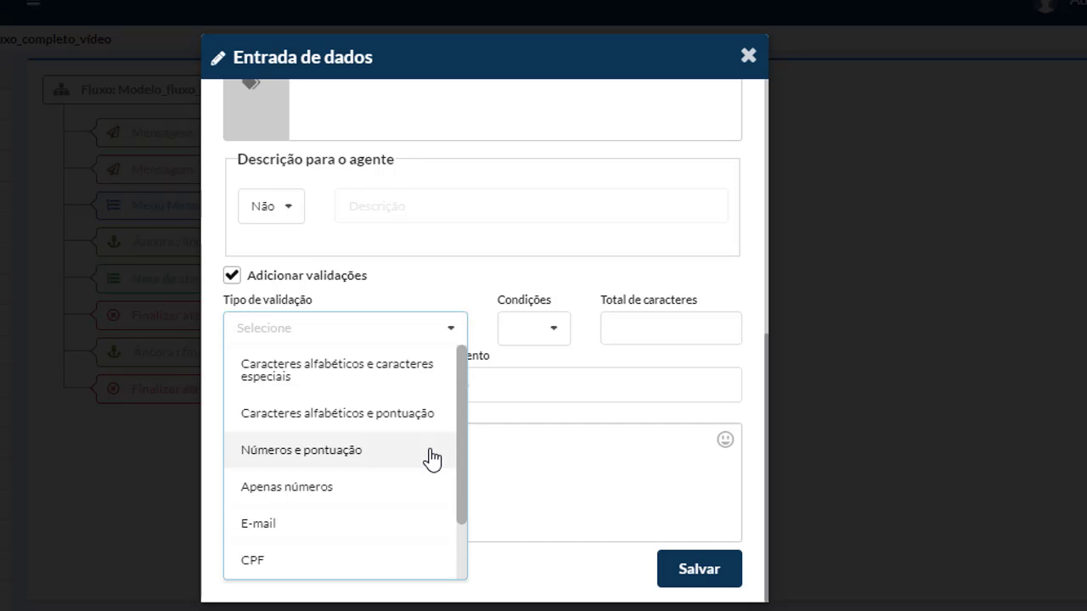
left_click(426, 365)
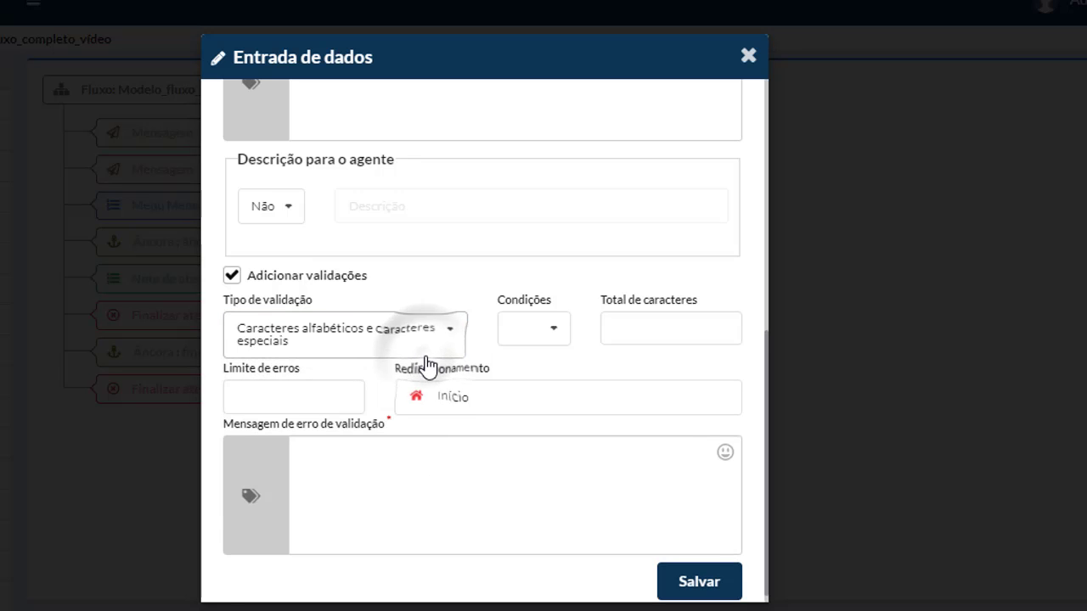
Step: Set the validation condition to = with a total of 3 characters
left_click(548, 335)
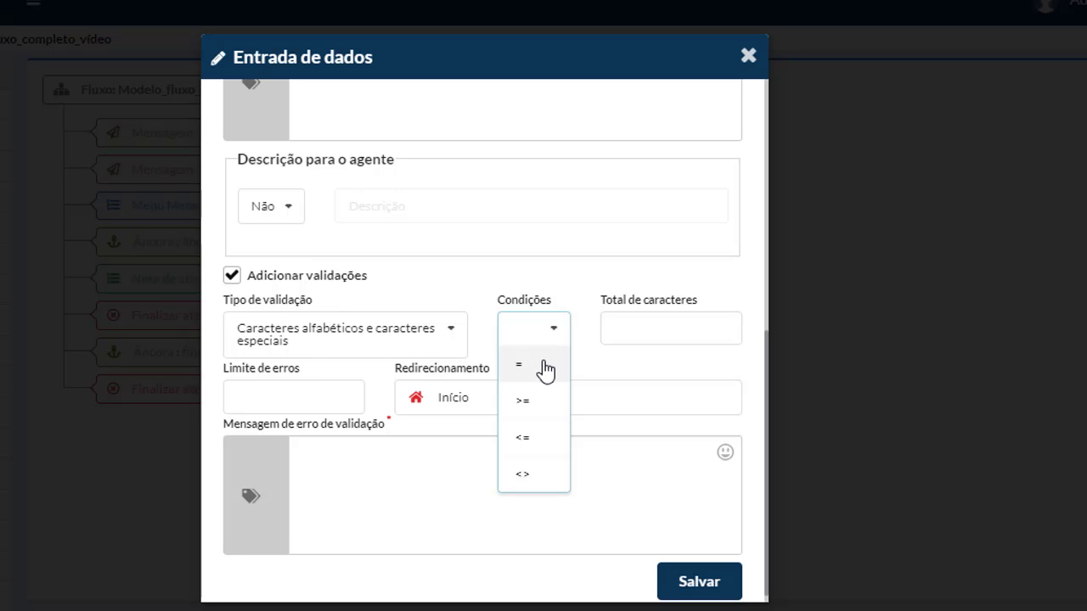
left_click(544, 367)
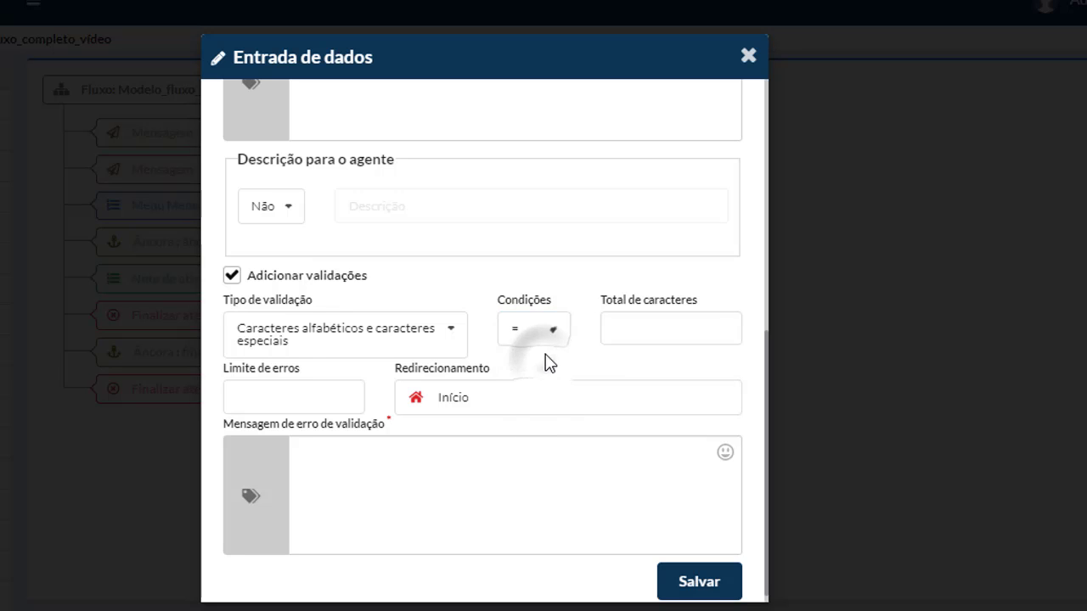
left_click(599, 330)
type("3")
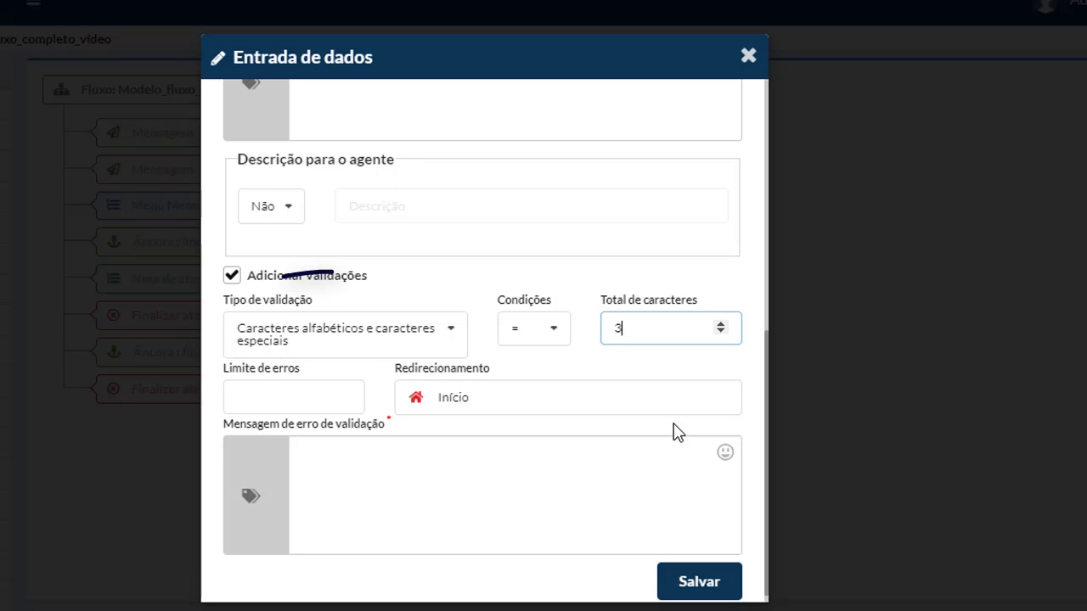
Step: Validate the answer as E-mail with an error limit of 2 and save the Entrada de dados element
left_click(408, 344)
left_click(264, 534)
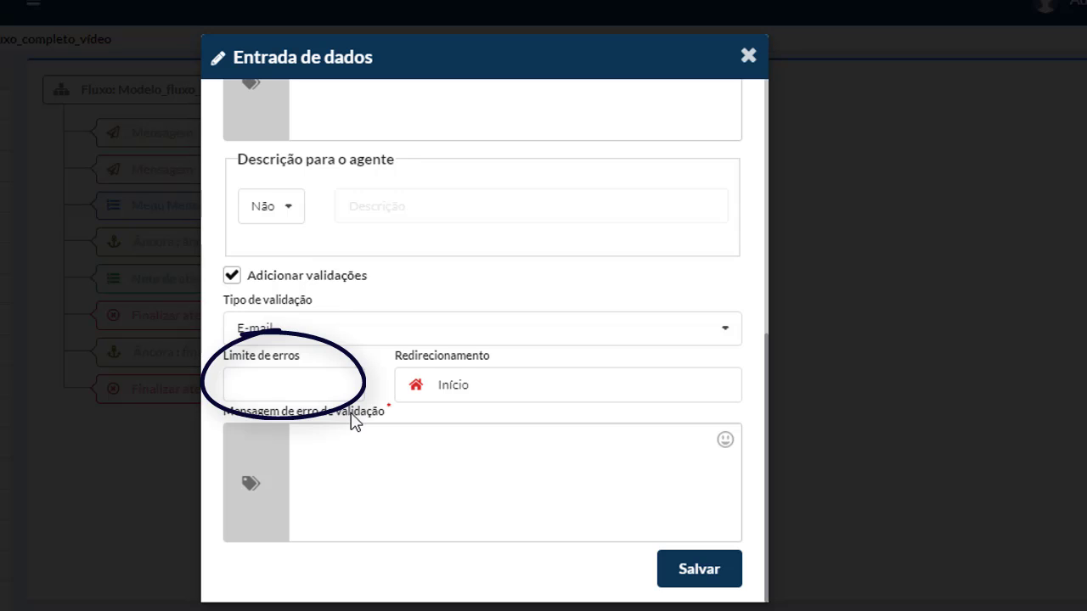
type("2")
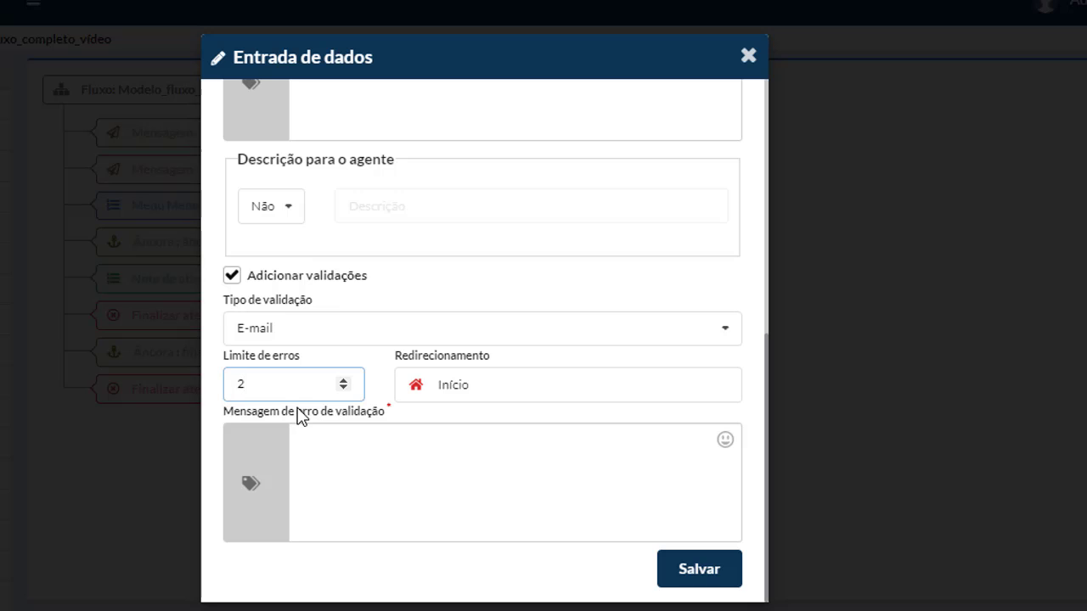
left_click(446, 384)
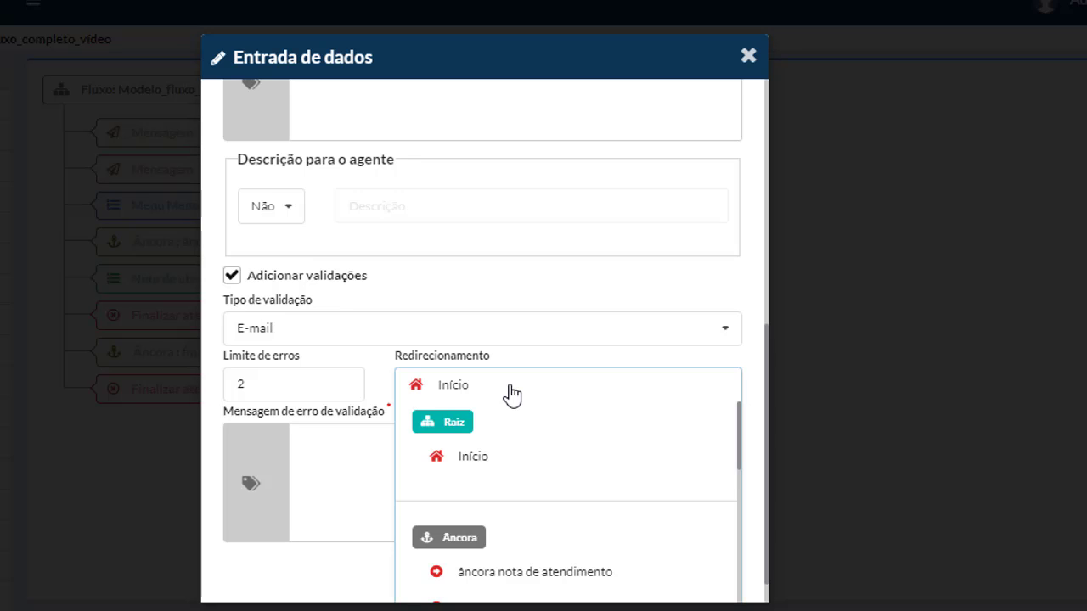
left_click(510, 395)
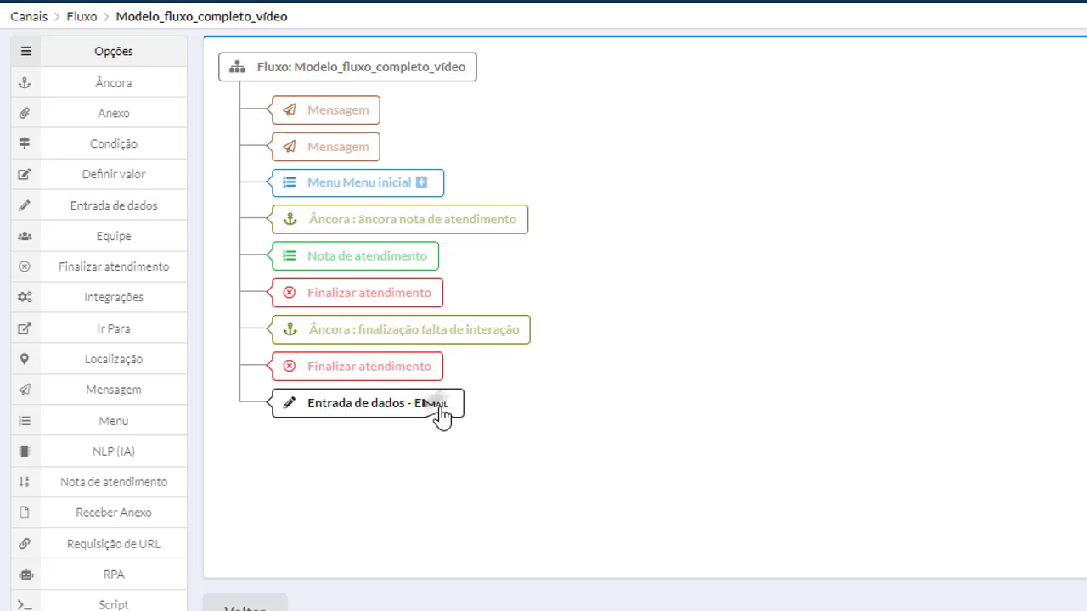
Step: Move the Entrada de dados - EMAIL block between the two Mensagem blocks in the flow
left_click_drag(441, 408, 424, 144)
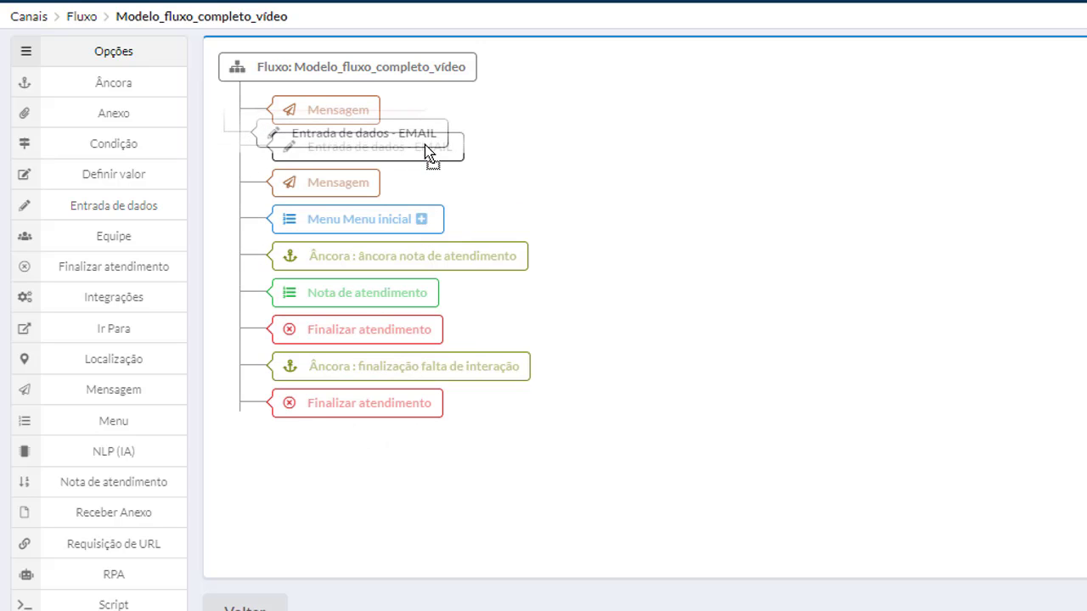